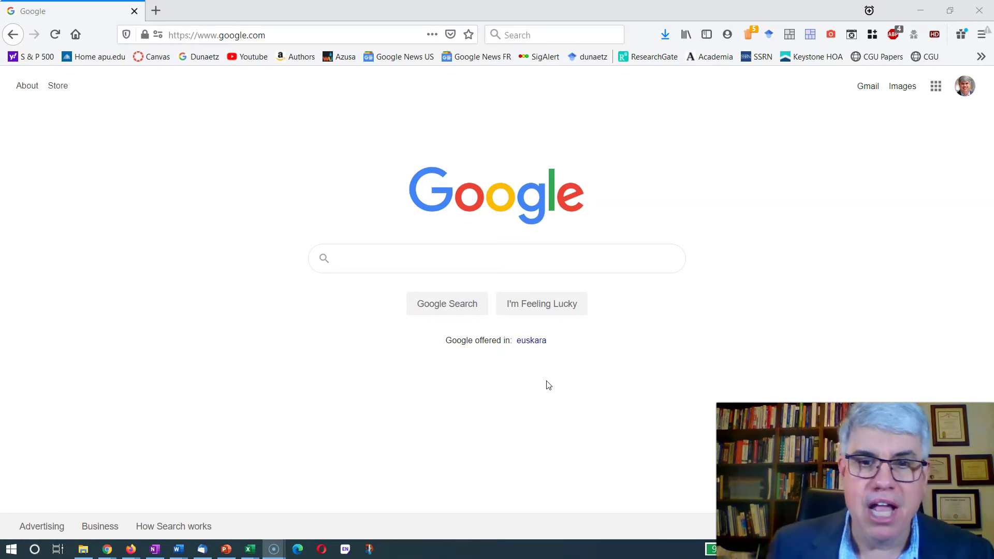
Search Google for 'grammarly for word install'.
click(369, 261)
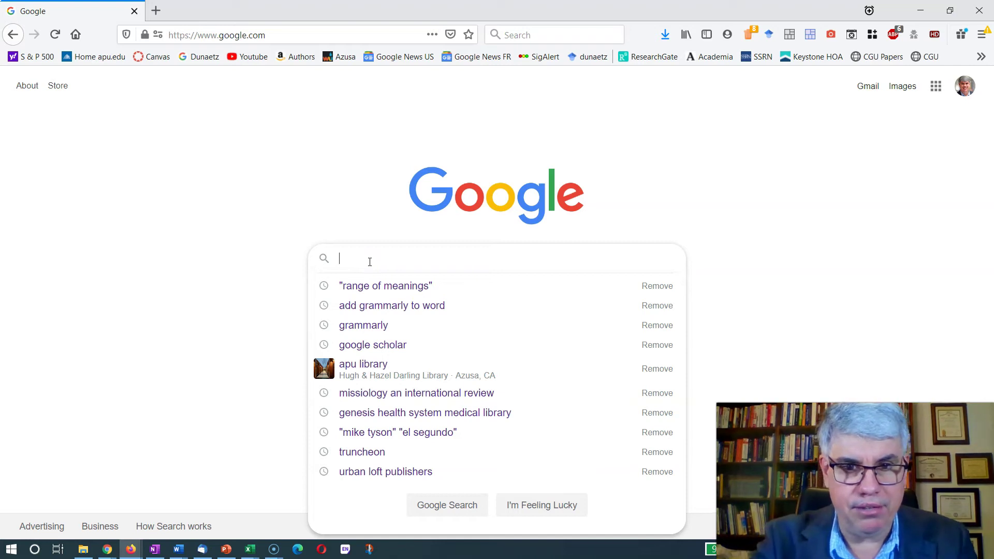
text(H)
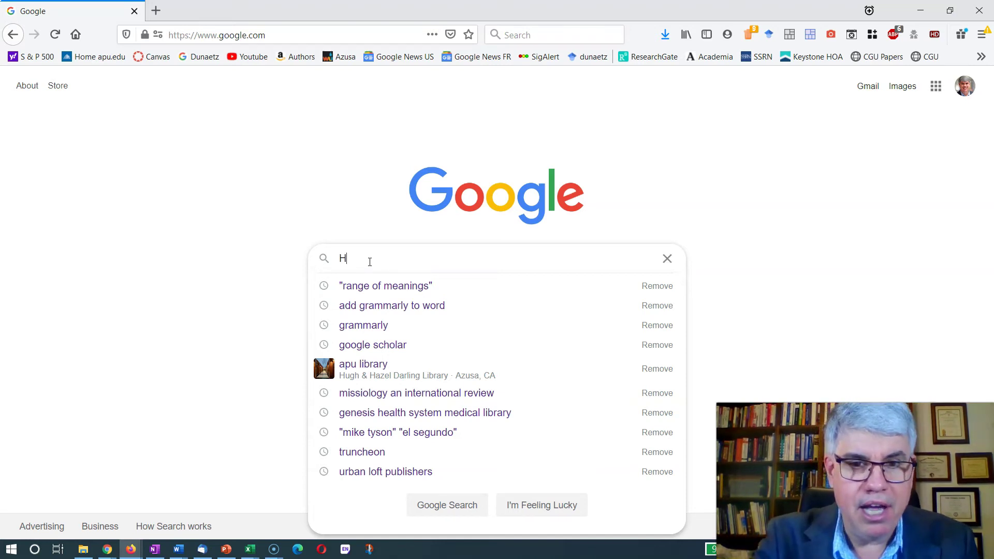
text(o)
key(BackSpace)
key(BackSpace)
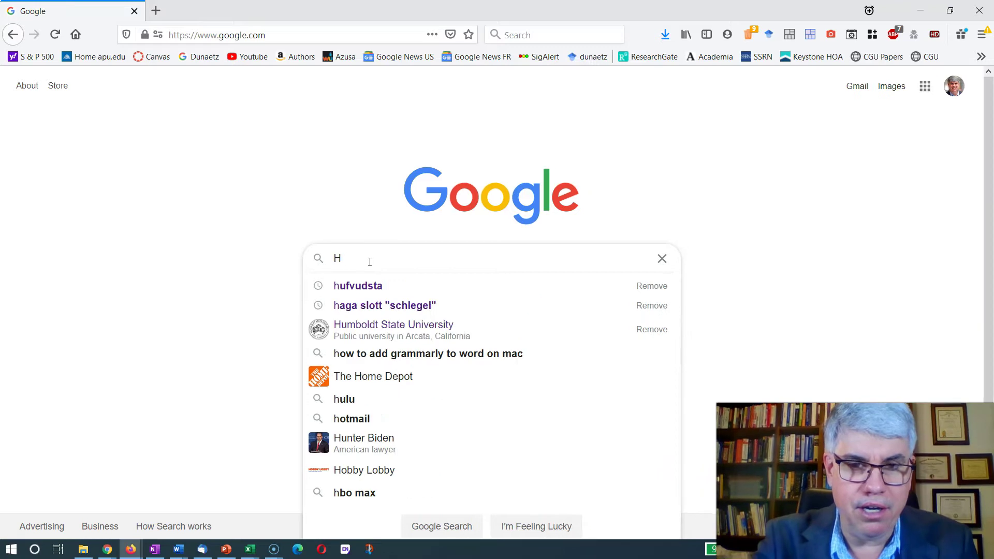
text(gramm)
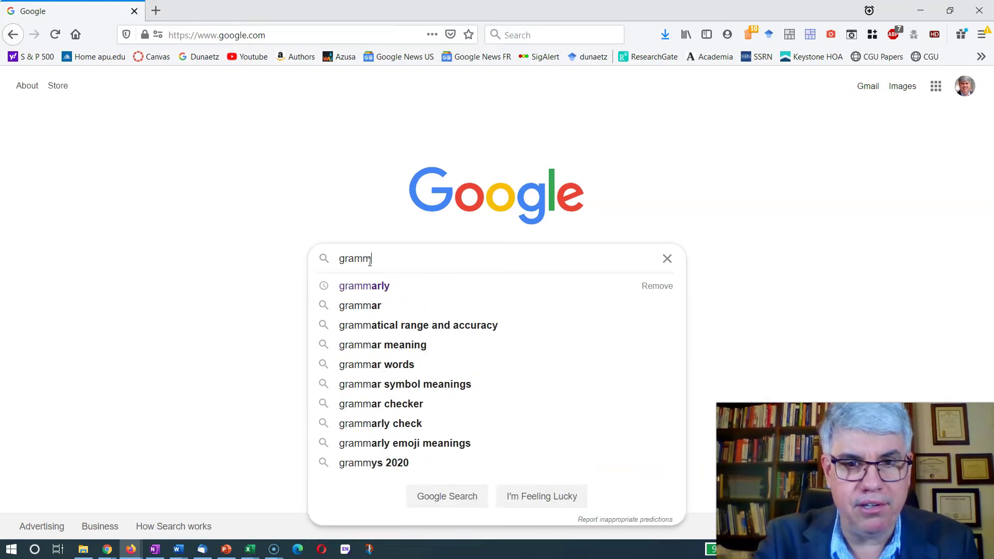
text(arly)
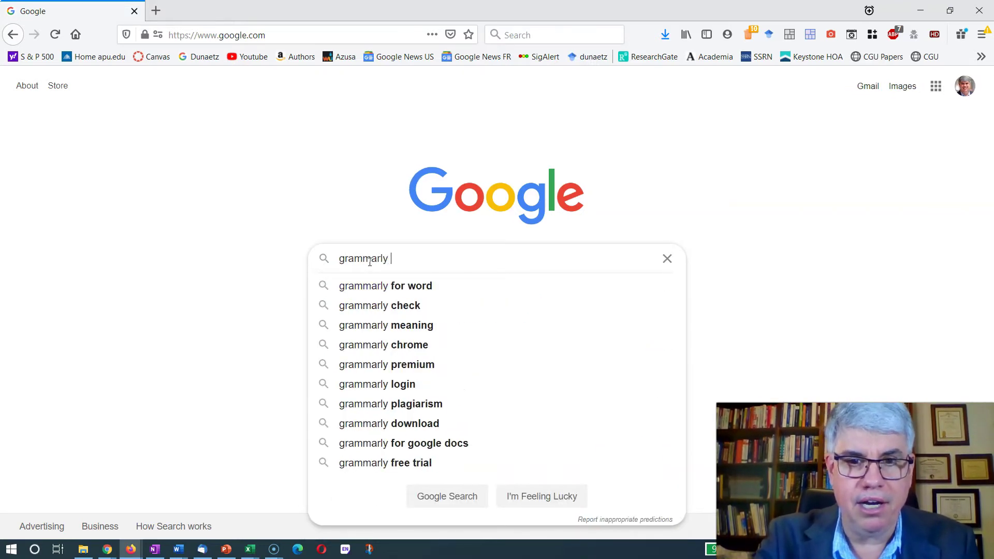
text( for word )
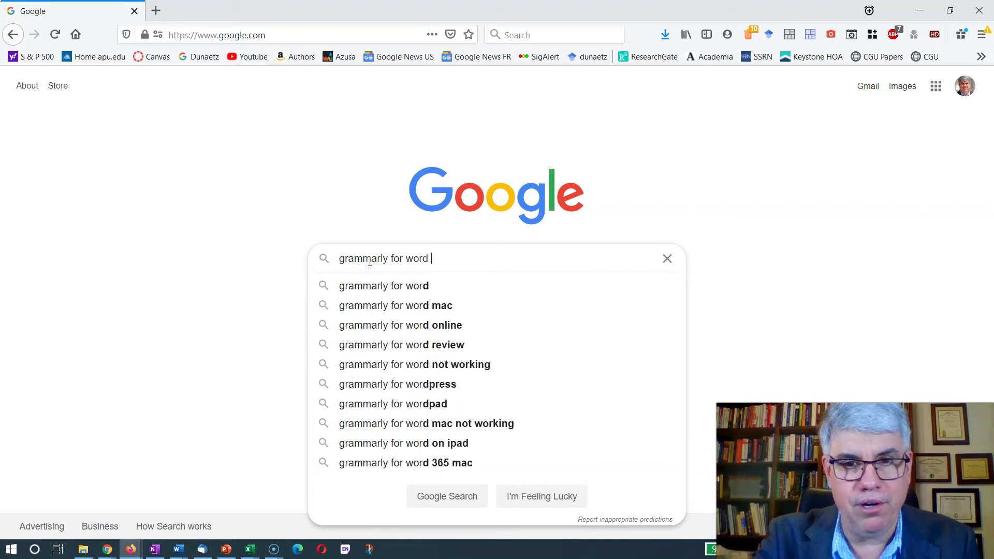
text(install)
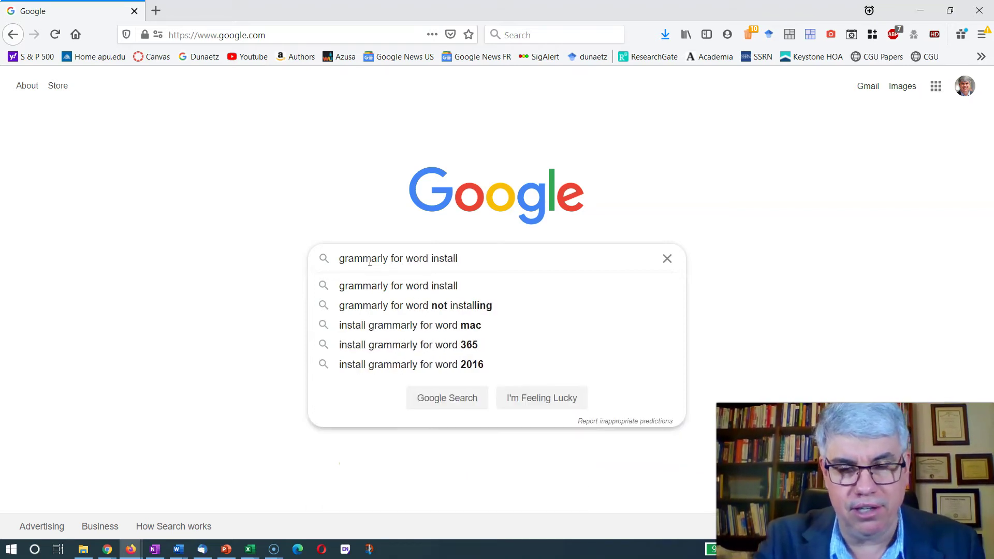
click(444, 396)
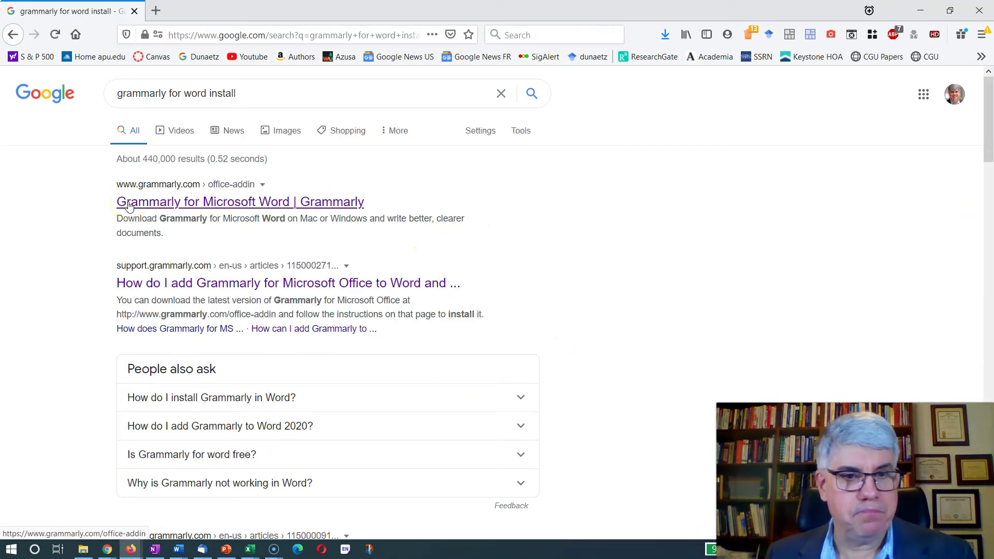
Open the 'Grammarly for Microsoft Word | Grammarly' search result.
click(111, 211)
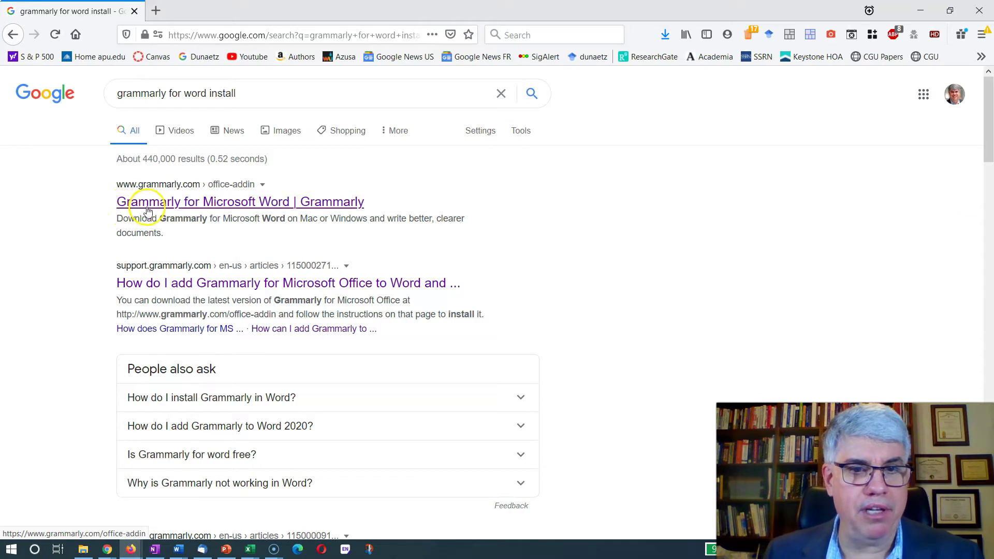
click(129, 212)
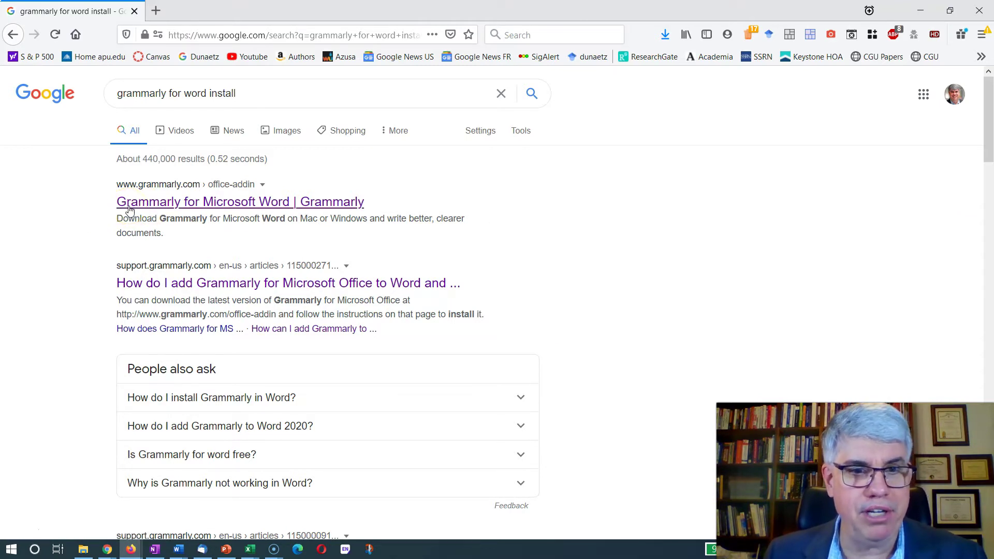
click(129, 209)
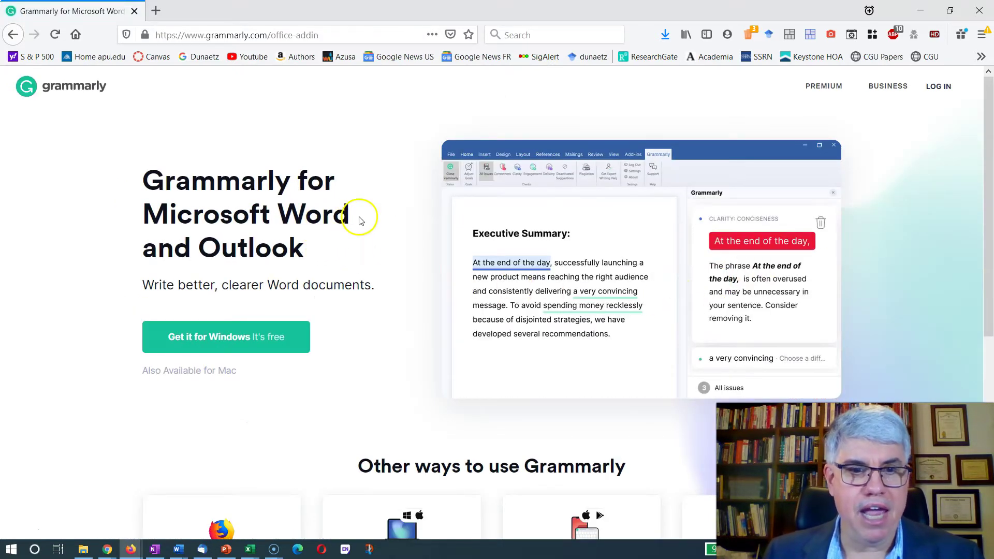
Start downloading the Grammarly add-in for Windows.
scroll(355, 255, down, 3)
scroll(310, 212, up, 3)
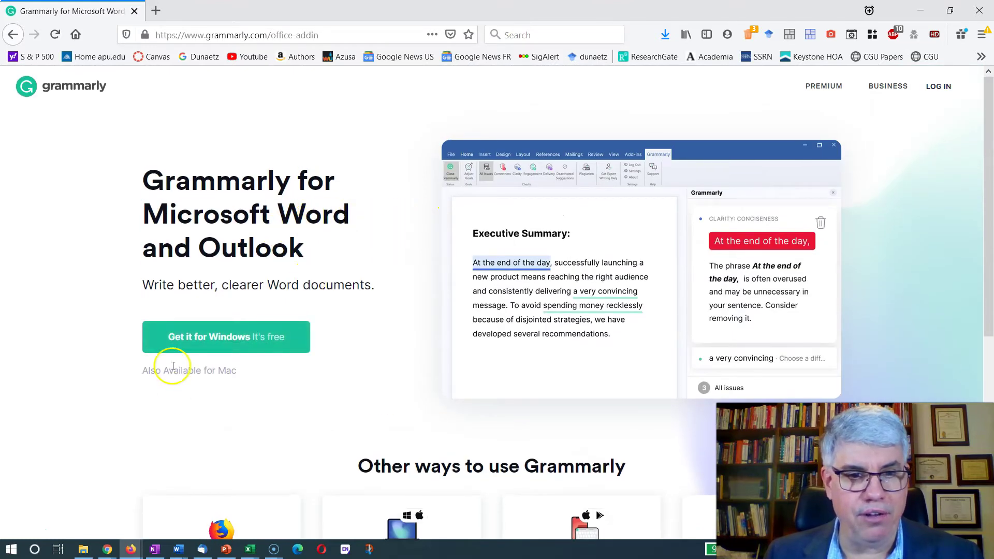
click(233, 339)
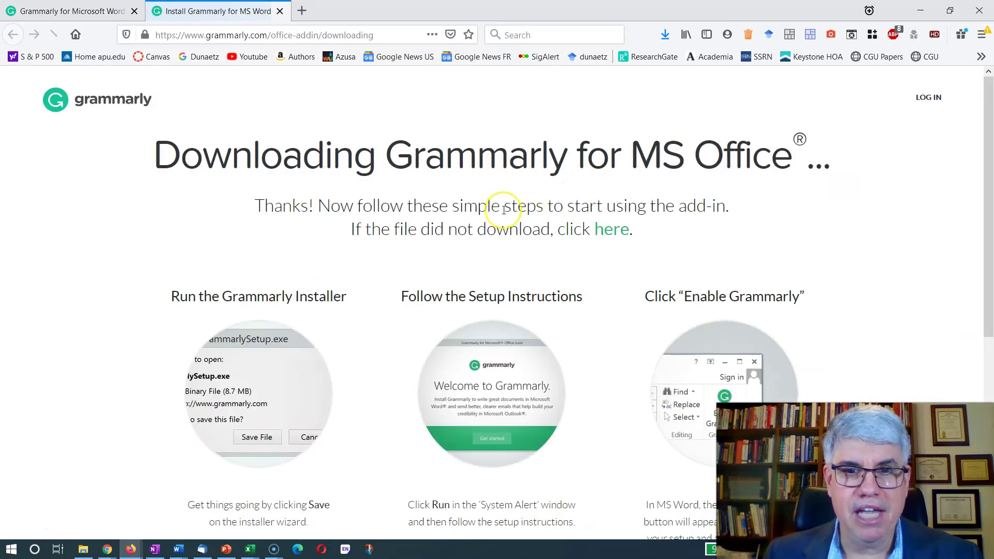
scroll(504, 209, down, 2)
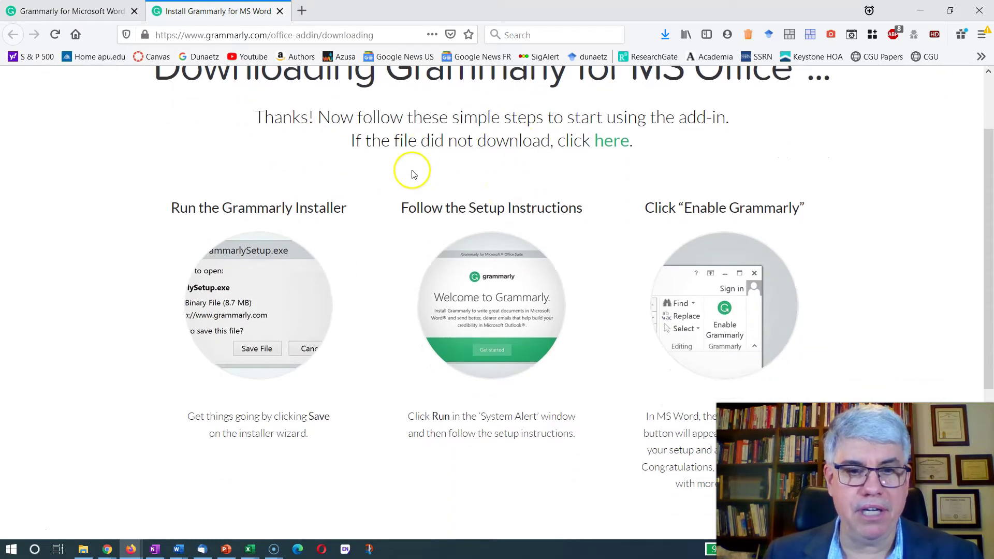
scroll(409, 173, down, 4)
scroll(409, 172, up, 6)
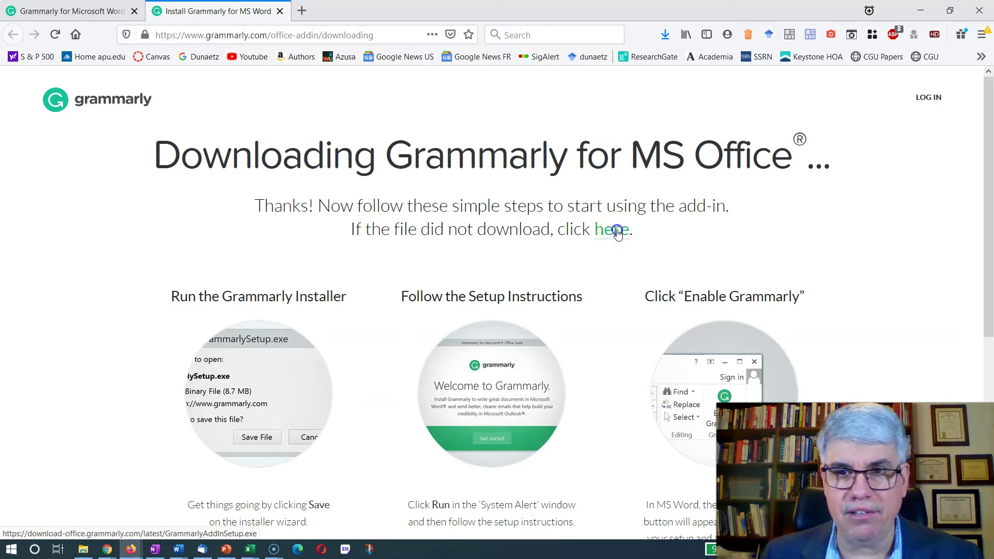
Re-trigger the GrammarlyAddInSetup.exe download, dismiss the save prompt, and review the three setup steps.
click(617, 230)
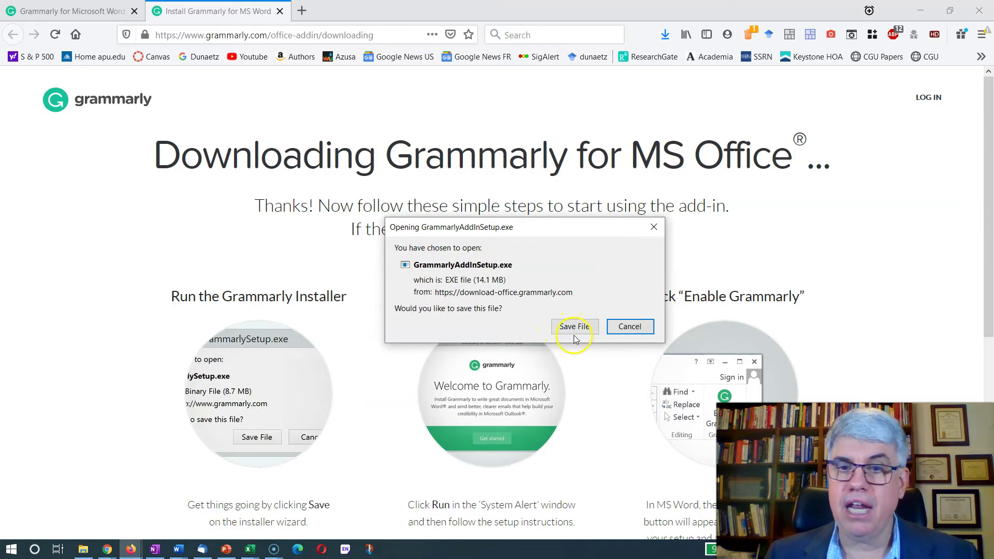
click(653, 227)
scroll(656, 230, down, 3)
scroll(655, 230, down, 2)
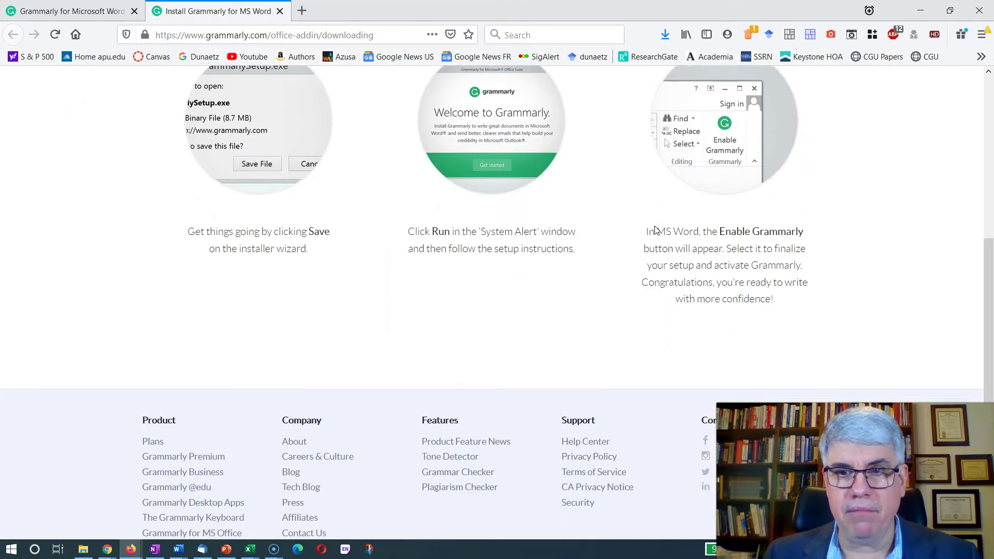
scroll(655, 230, up, 4)
scroll(544, 224, up, 1)
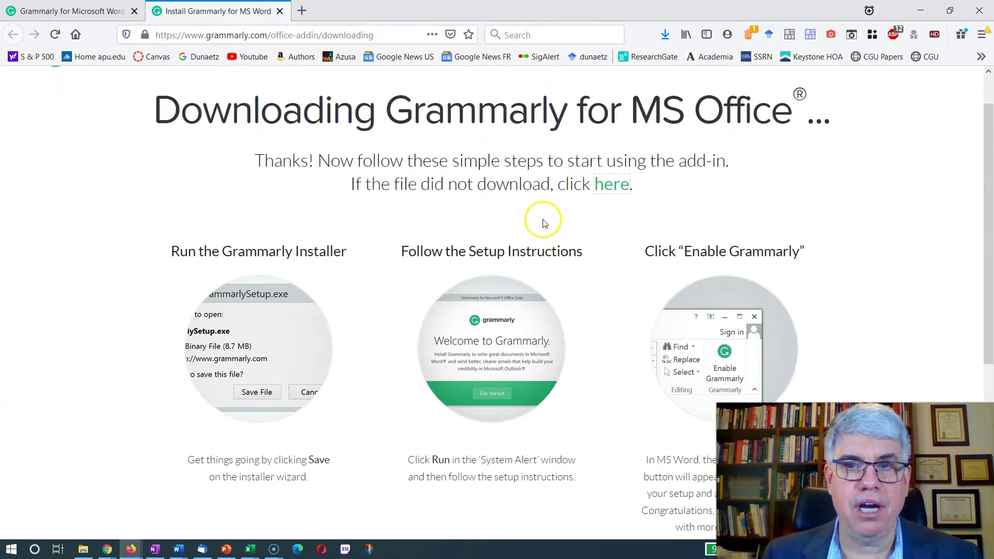
scroll(544, 224, up, 1)
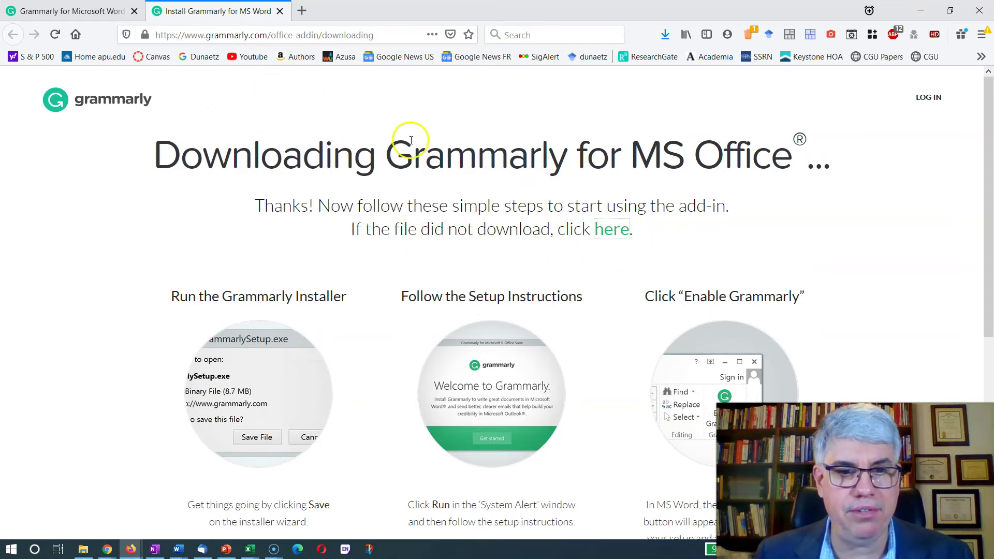
Search for Grammarly for Office on Mac and open the 'How can I add Grammarly to Microsoft Word on Mac?' article.
click(323, 30)
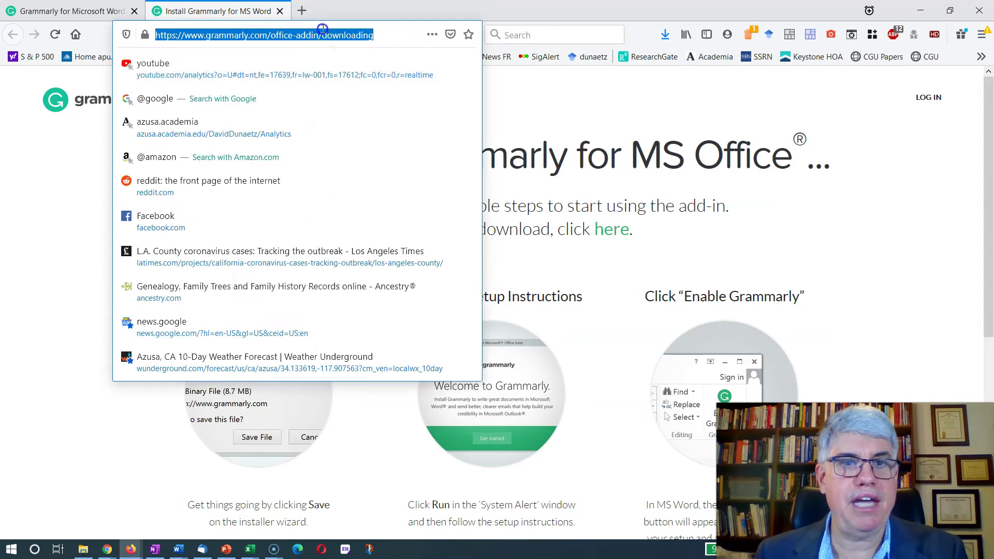
text(grammarly )
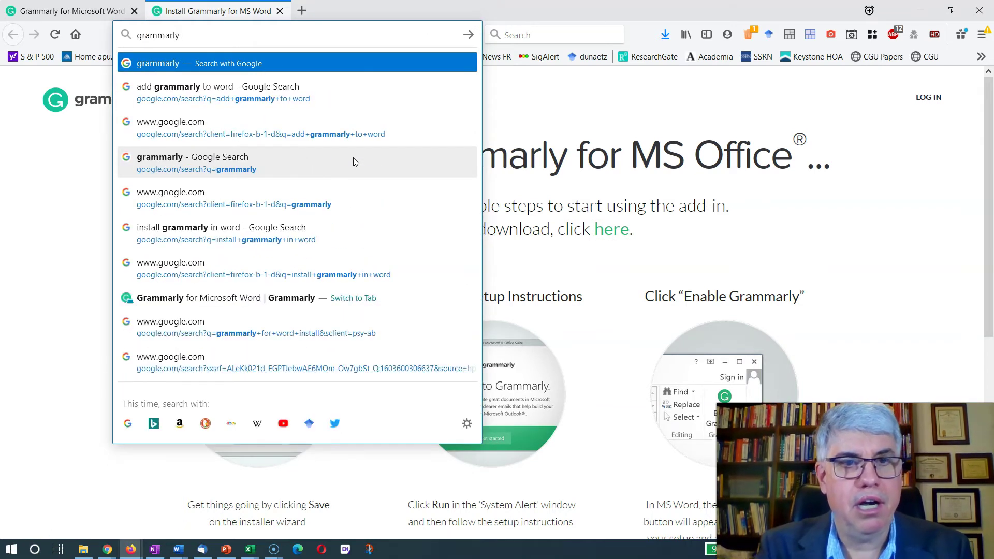
text(for ma)
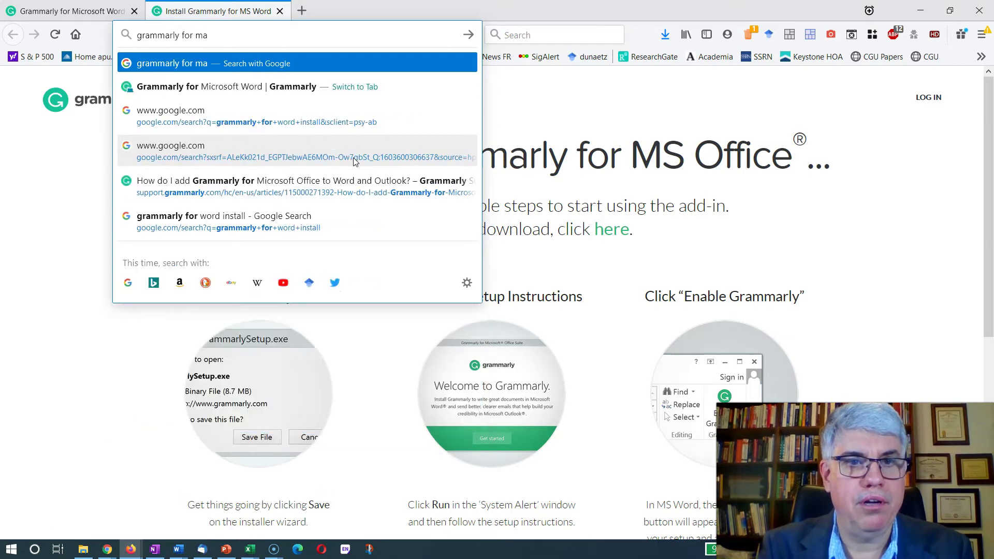
key(BackSpace)
text(office w)
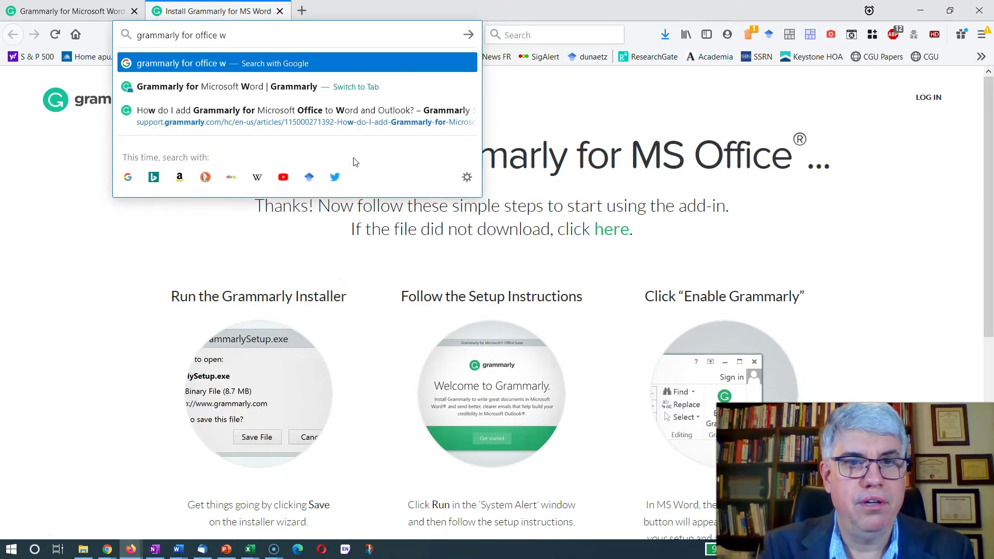
key(BackSpace)
text(mac)
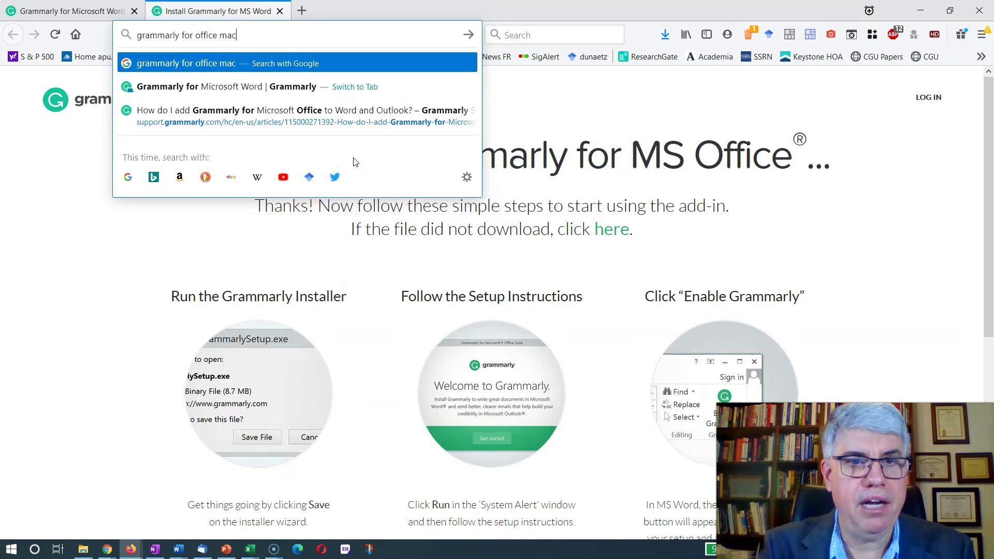
key(Return)
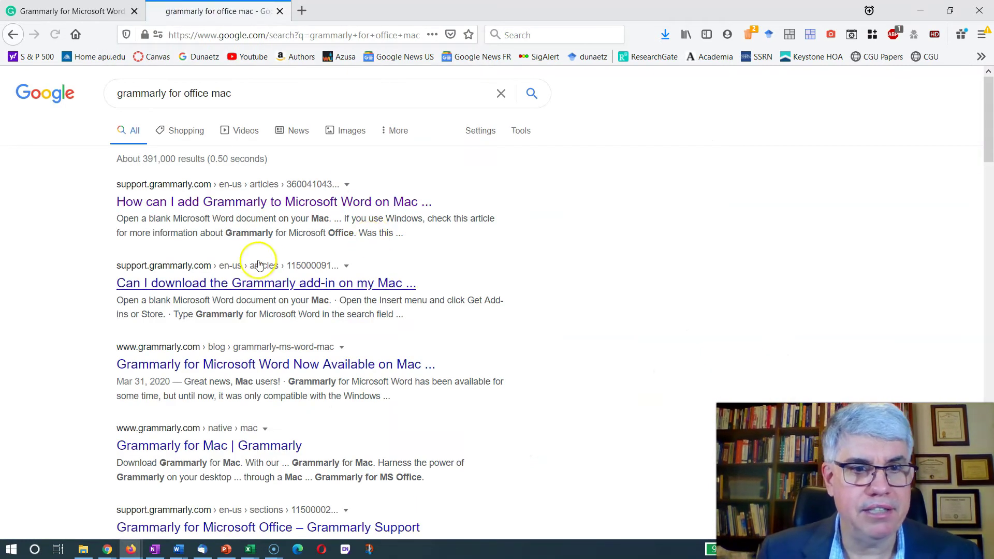
click(164, 204)
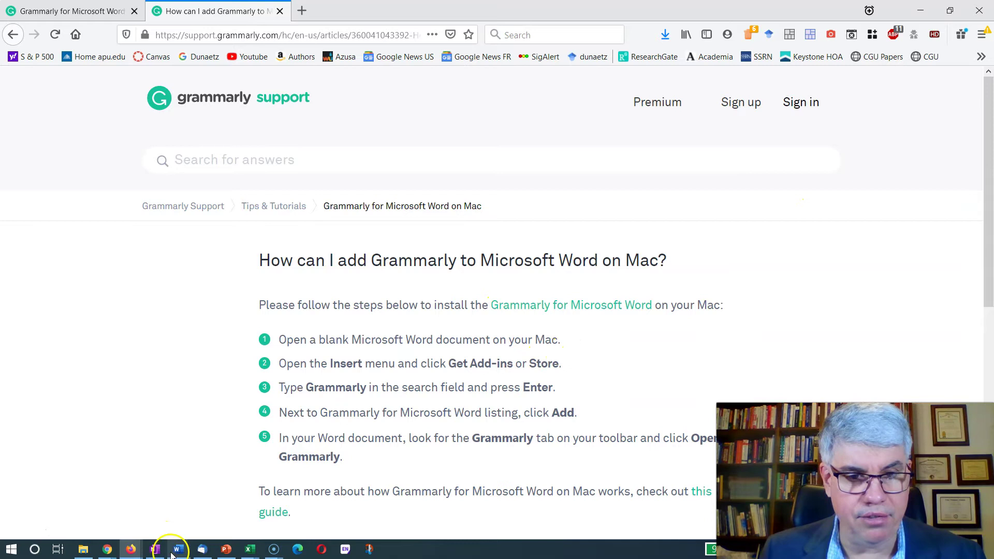
Bring the 'Approaching Honor and Shame with Humility' document forward, showing its page 1 Abstract.
mouse_move(172, 554)
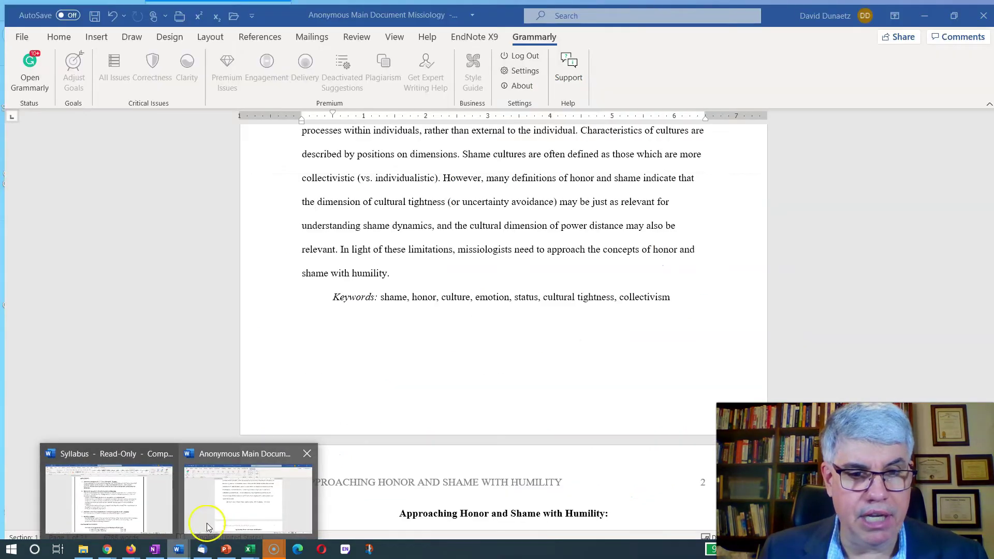
click(223, 509)
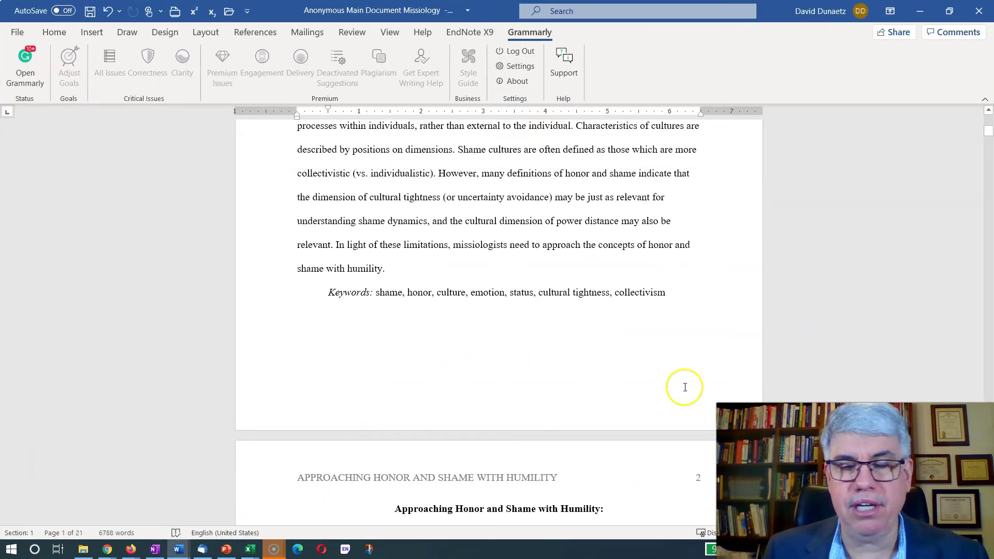
scroll(684, 387, up, 5)
scroll(684, 387, up, 1)
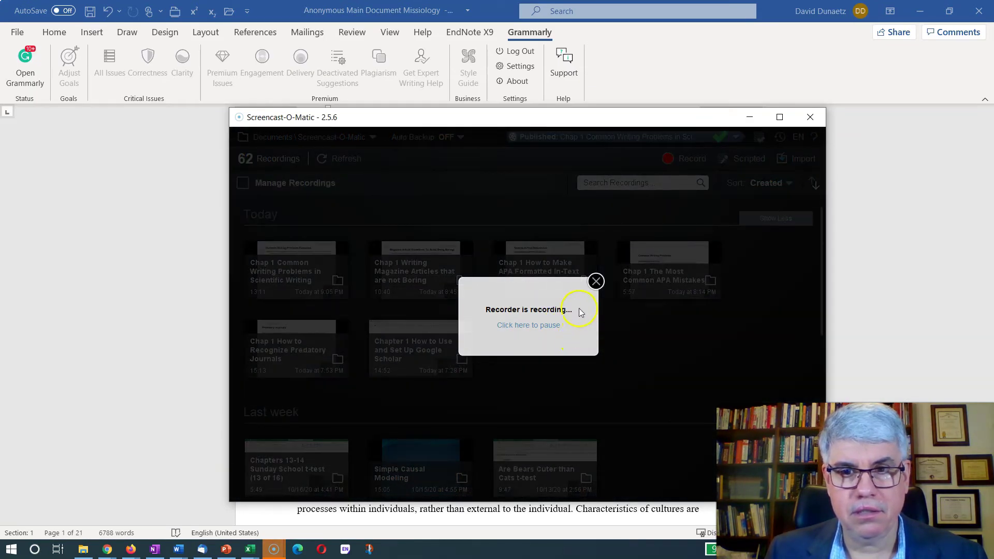
click(749, 117)
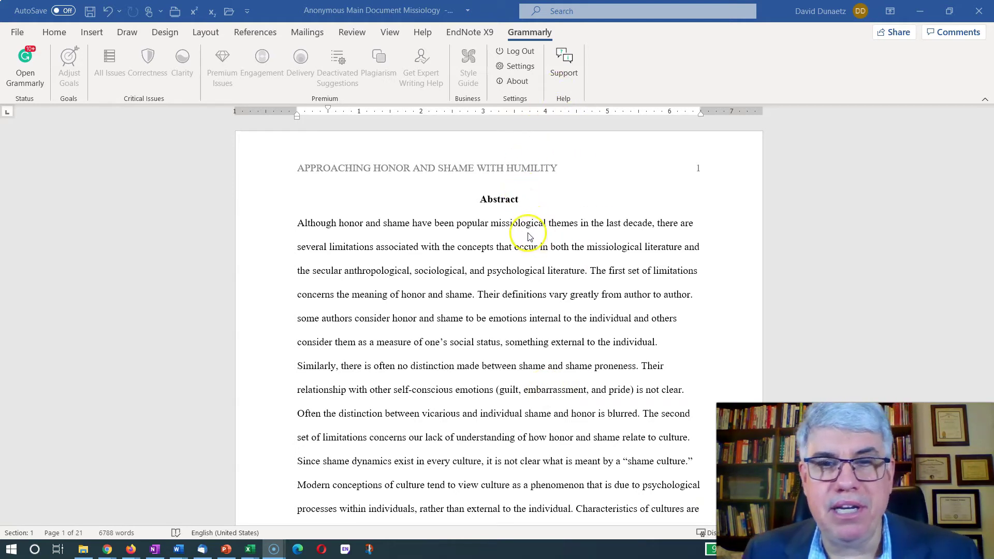
Open the Grammarly sidebar from its ribbon tab and narrow it so the page sits centred.
click(528, 35)
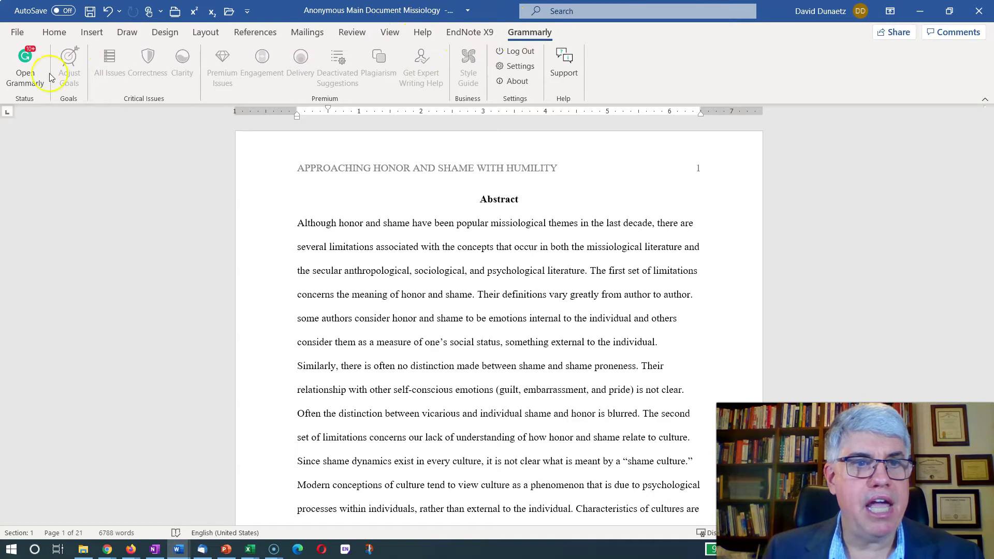
click(21, 75)
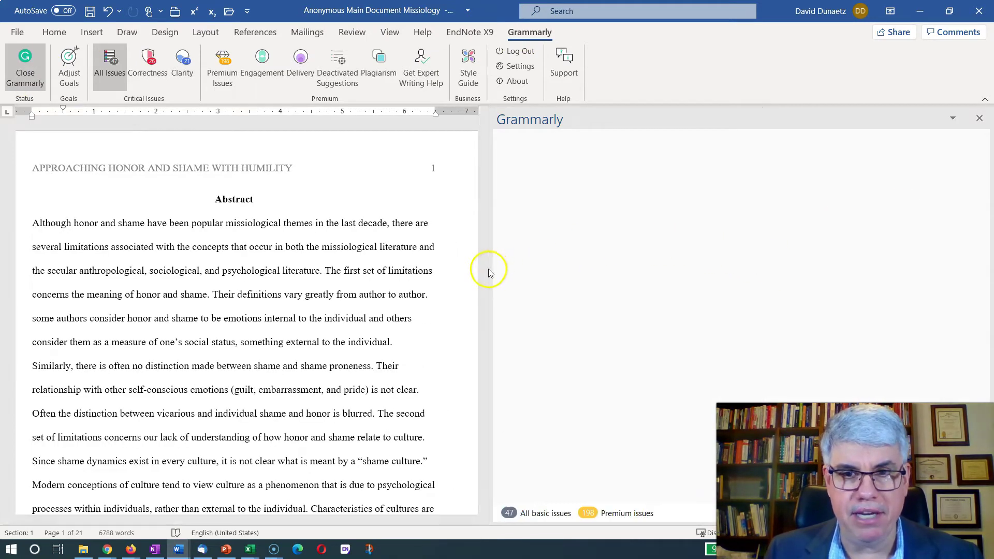
drag(490, 270, 615, 280)
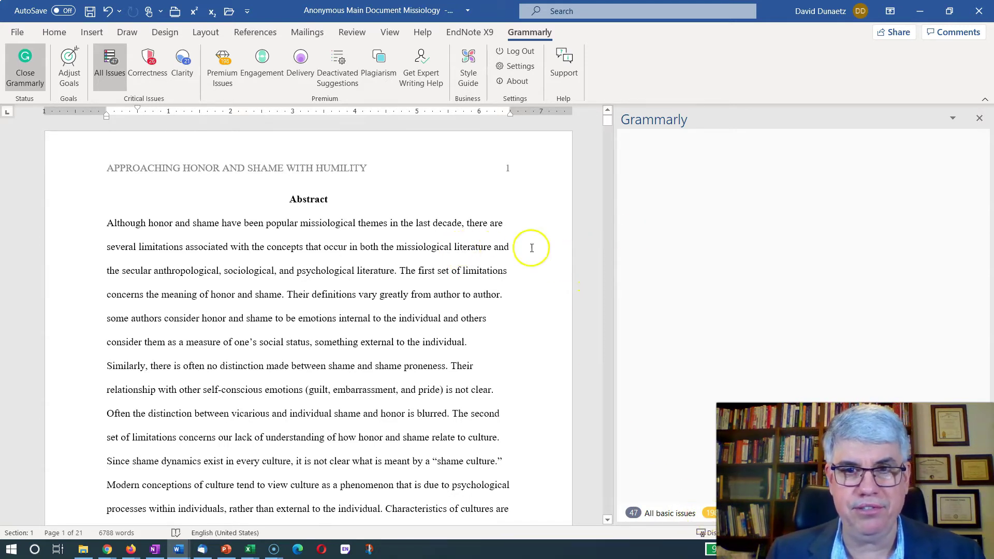
Accept Grammarly's conciseness fix changing 'a number of critiques' to 'several critiques'.
scroll(638, 238, down, 2)
scroll(639, 239, down, 6)
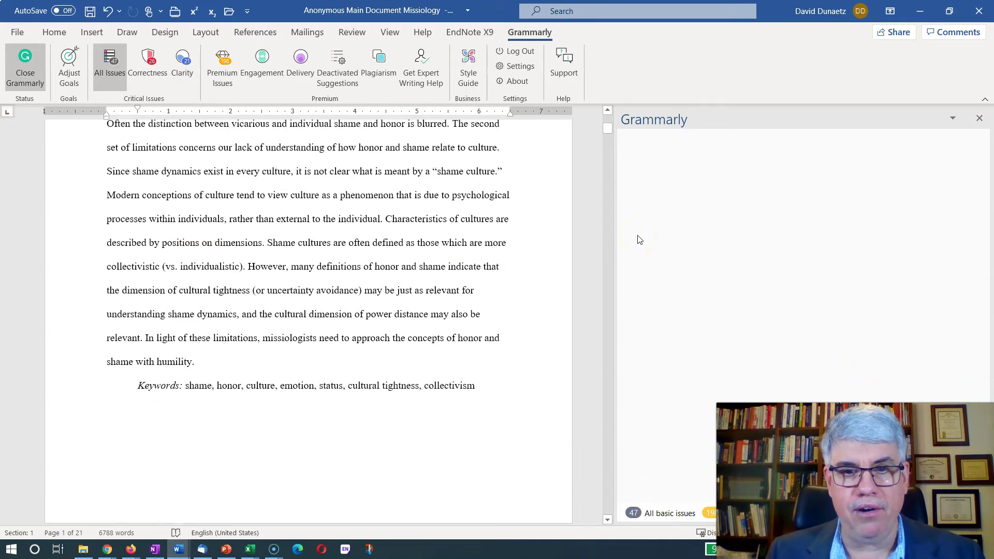
scroll(639, 239, down, 5)
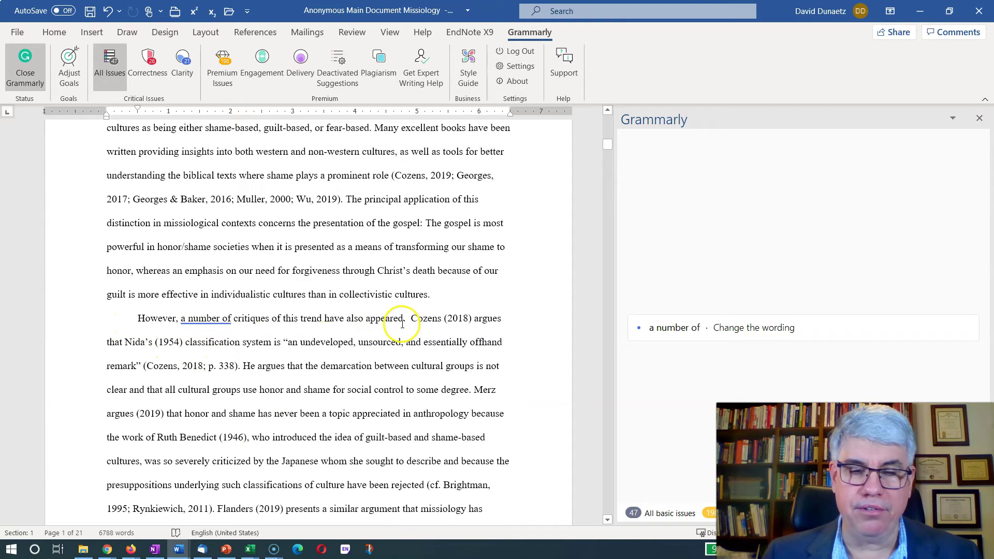
click(733, 334)
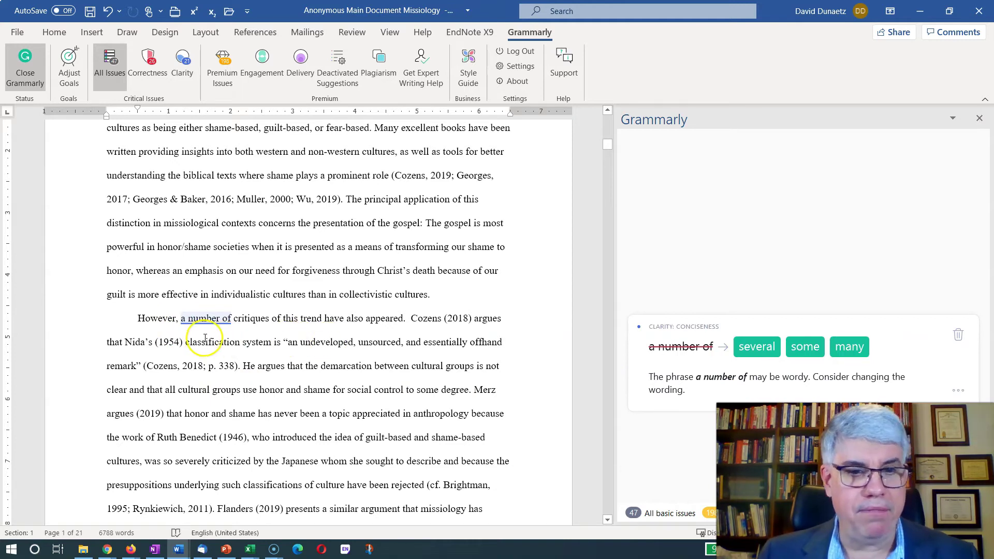
click(757, 348)
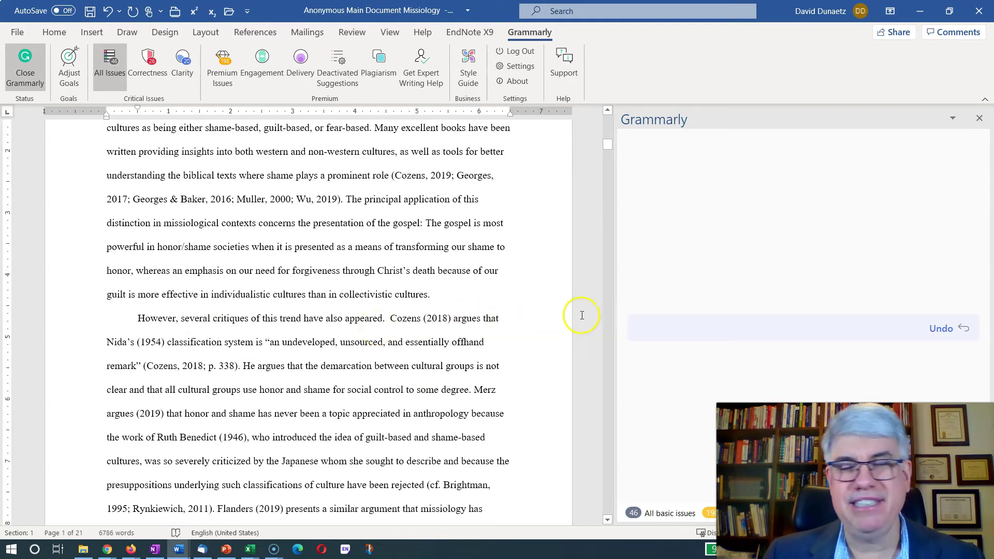
On page 3, show Grammarly's agreement fix changing 'meaning' to 'meanings' in the thesis paragraph.
scroll(668, 287, down, 2)
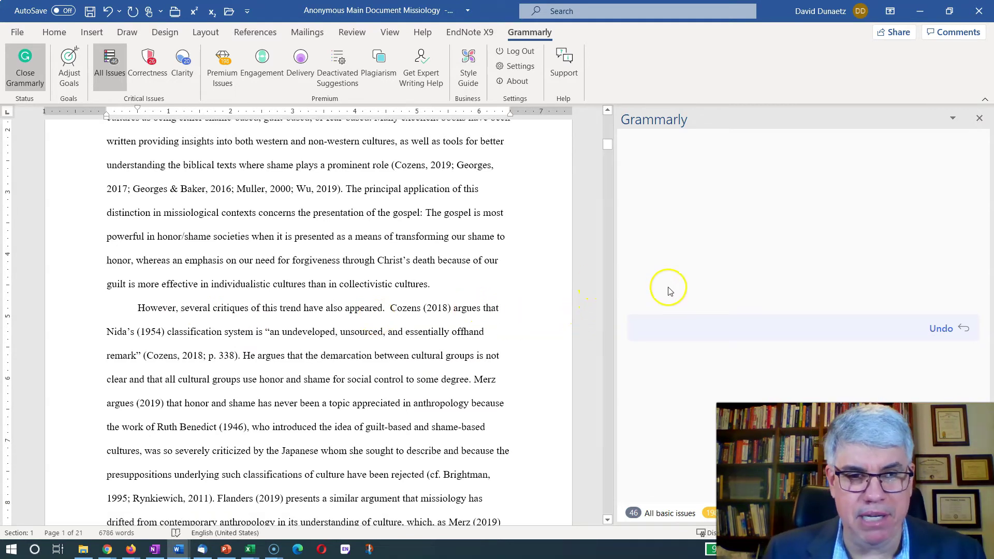
scroll(674, 296, down, 8)
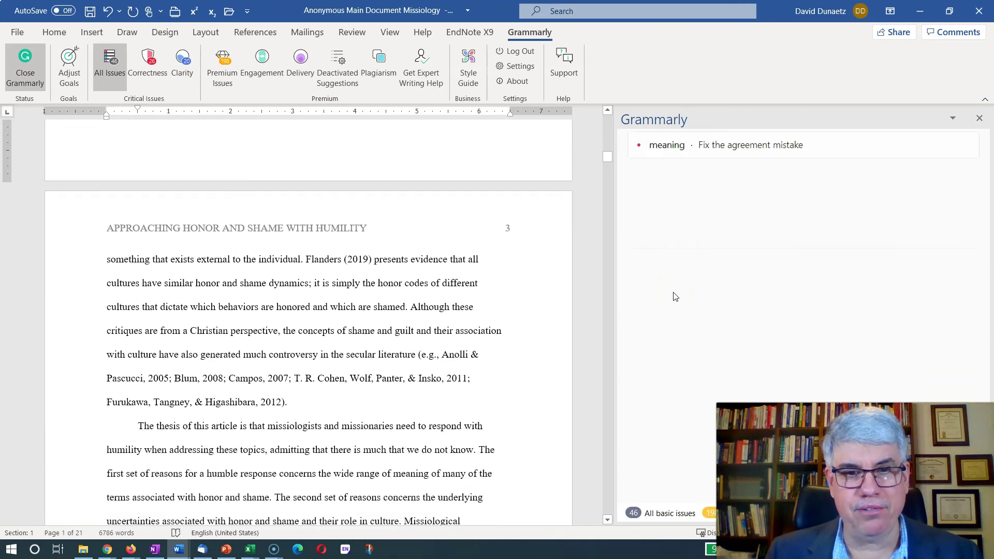
scroll(674, 296, down, 1)
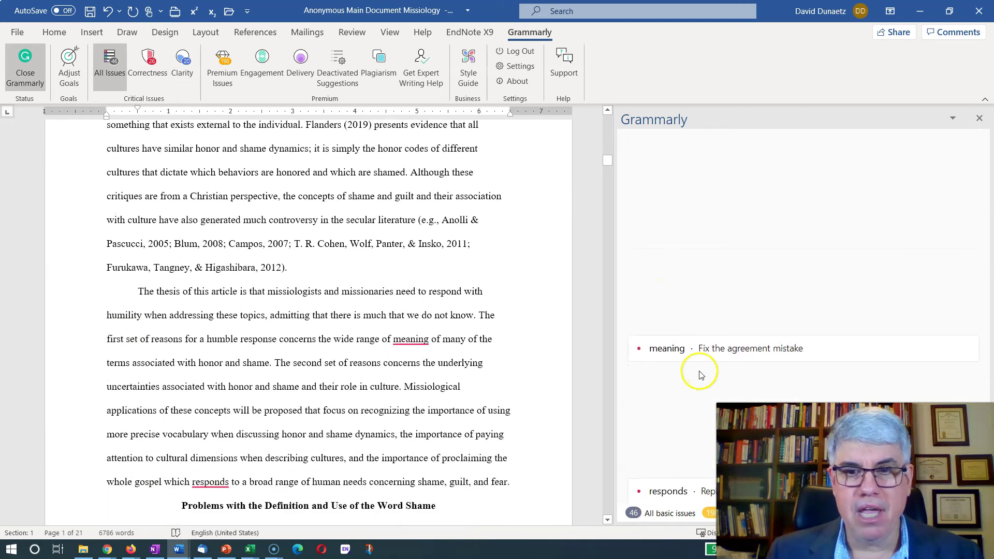
click(713, 349)
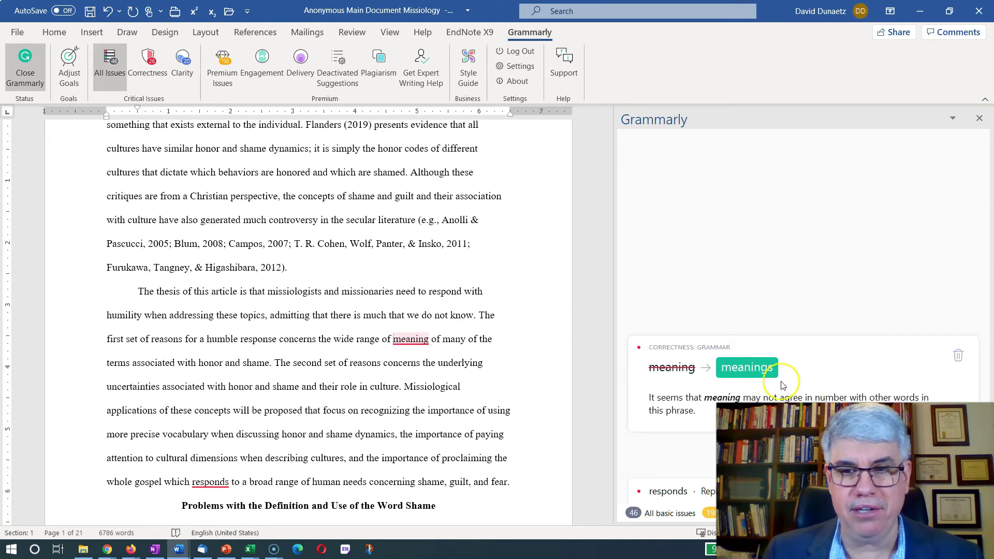
scroll(781, 386, down, 3)
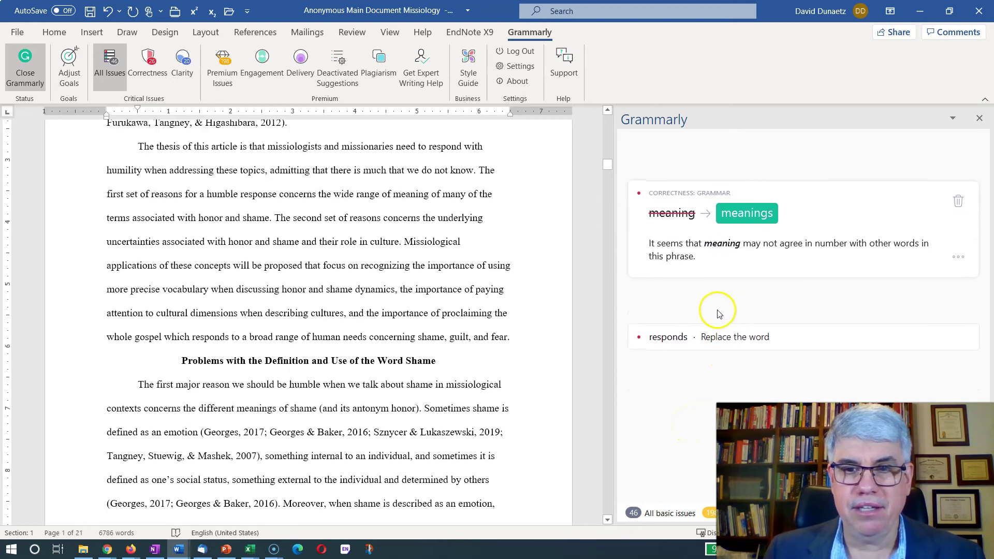
click(716, 352)
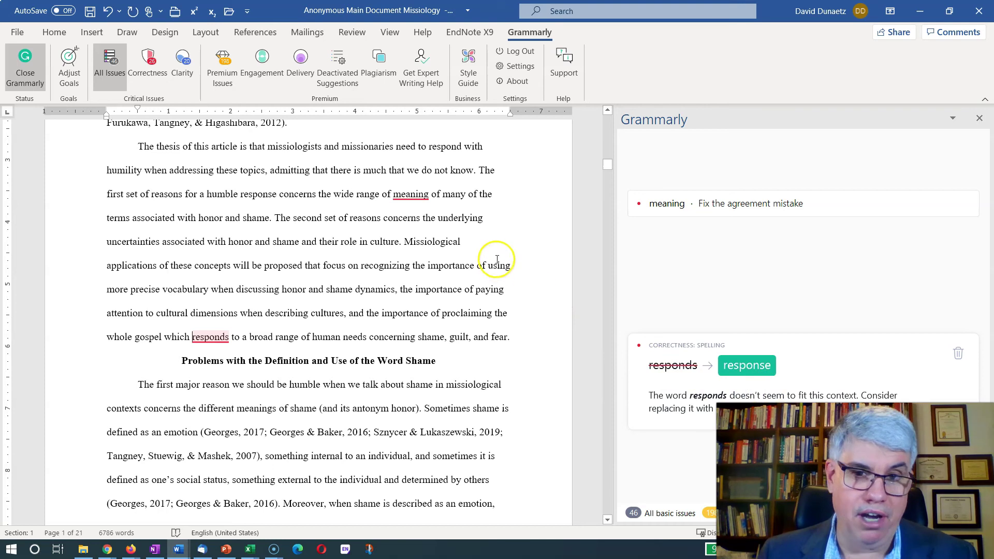
scroll(797, 364, down, 6)
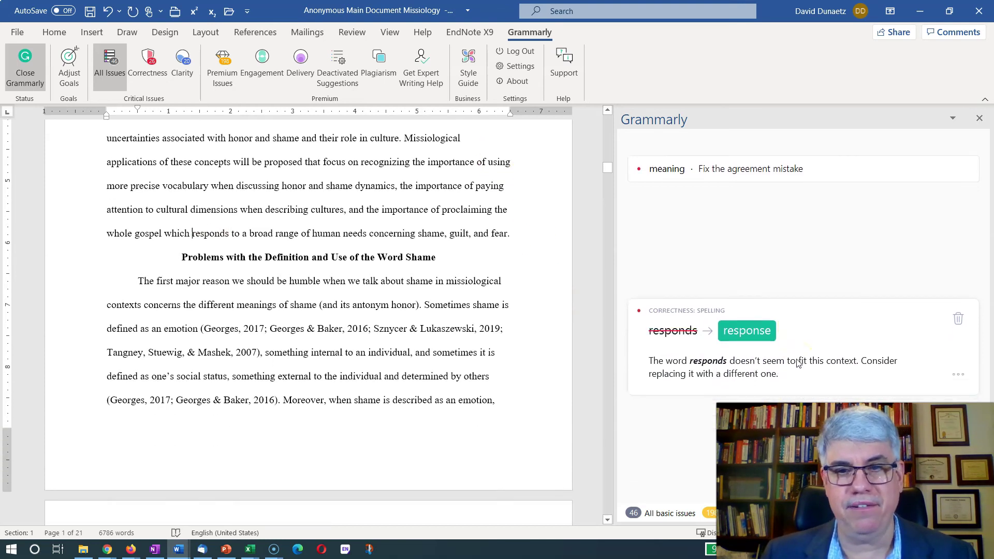
scroll(797, 363, down, 3)
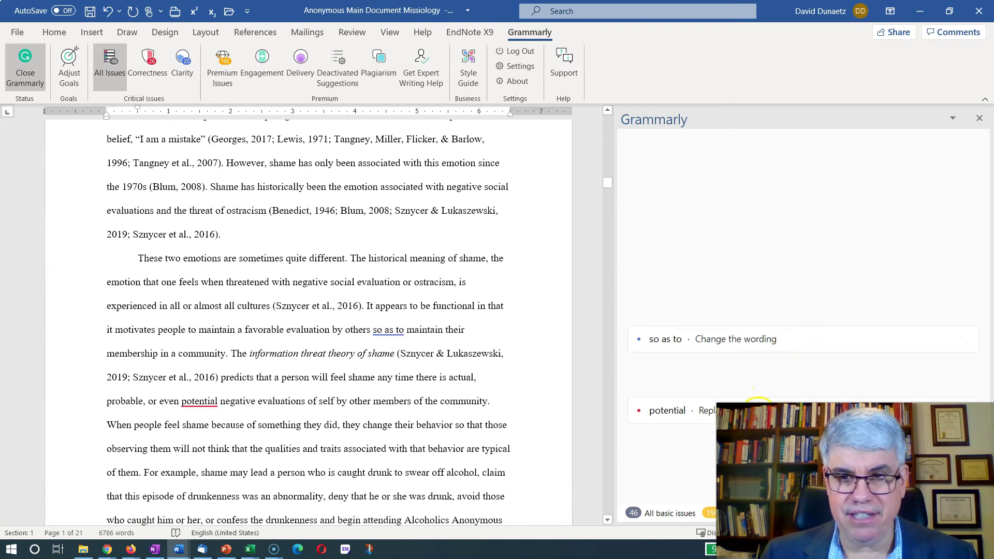
Accept Grammarly's fix changing 'potential negative evaluations' to 'potentially negative evaluations'.
click(755, 409)
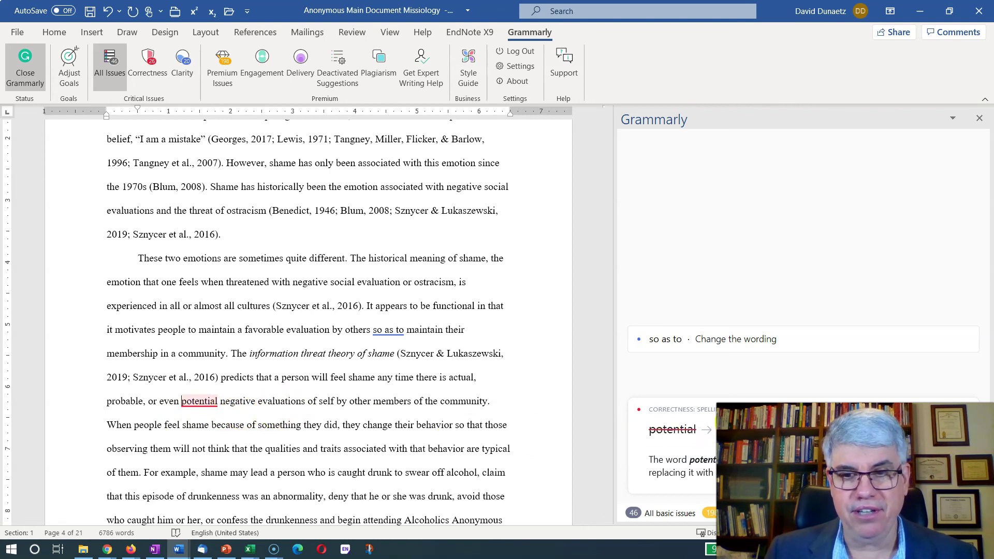
click(652, 434)
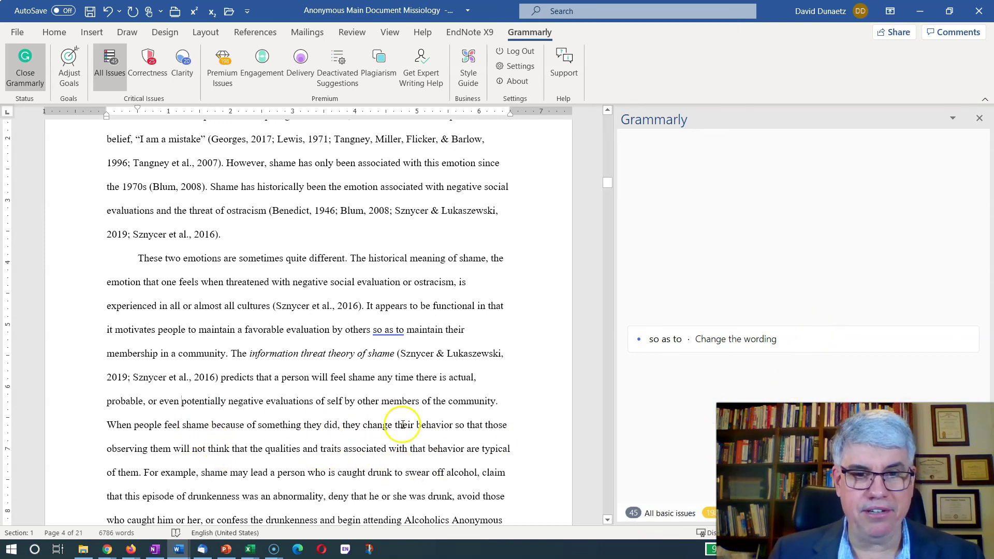
scroll(683, 331, down, 3)
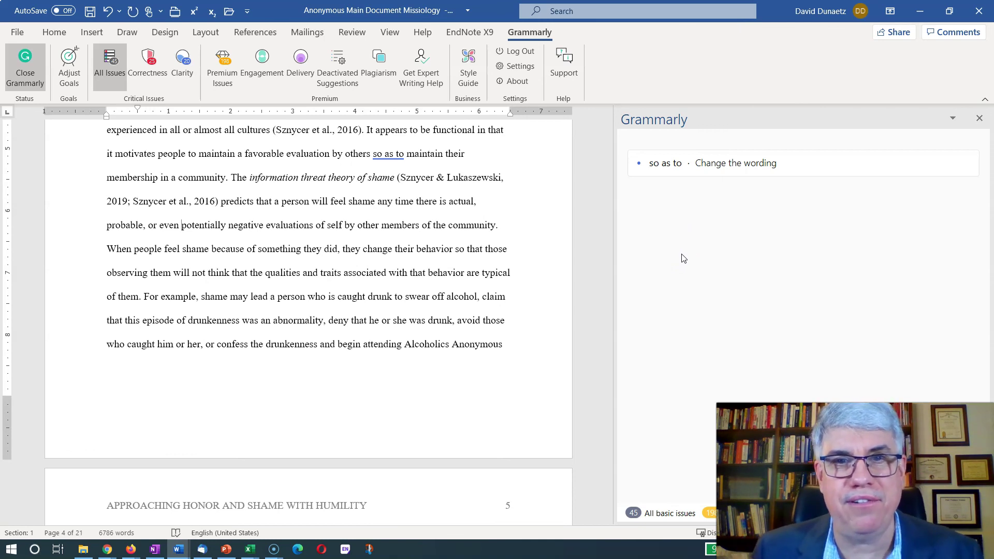
click(673, 249)
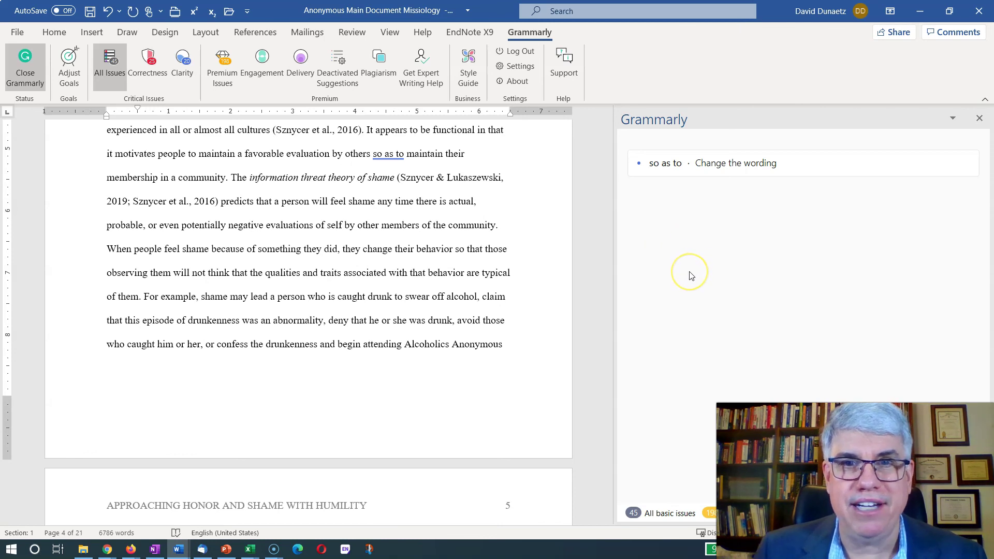